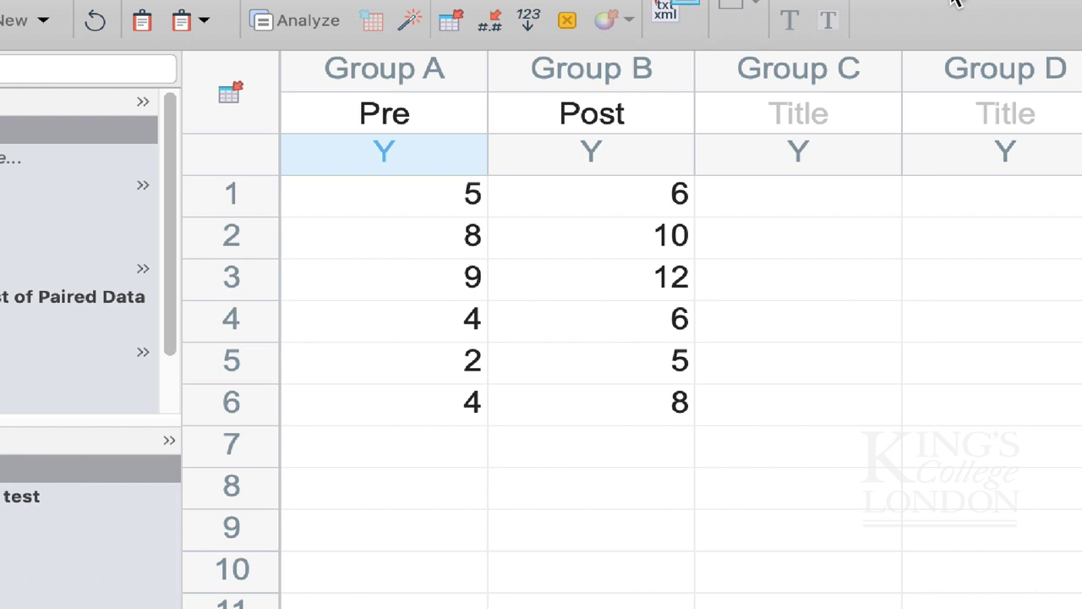
- Turn on Show row titles in the Pre/Post table's Format Data Table settings
left_click(229, 94)
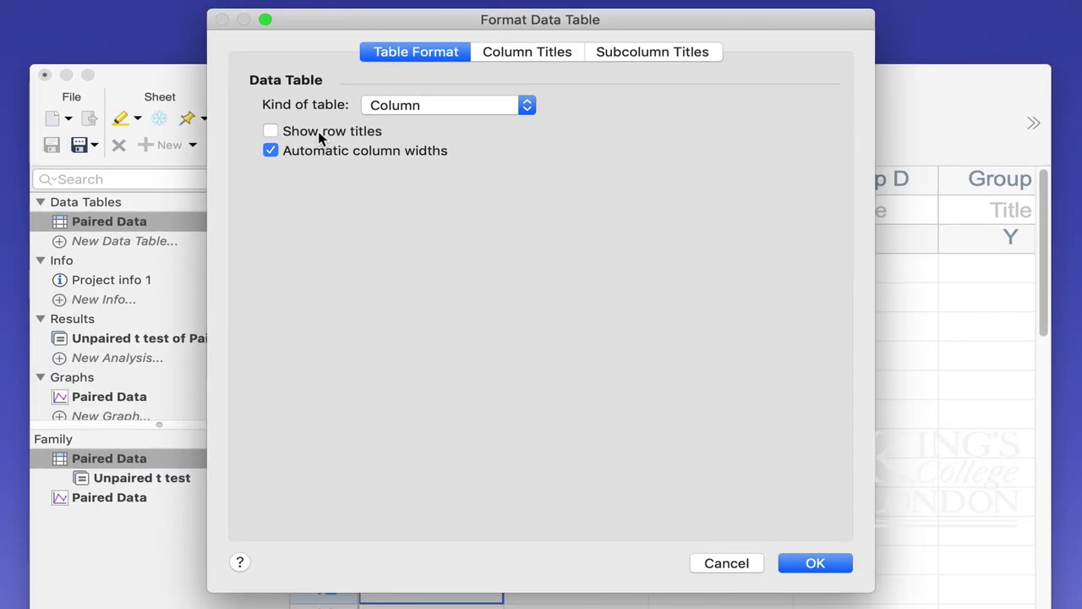
left_click(230, 13)
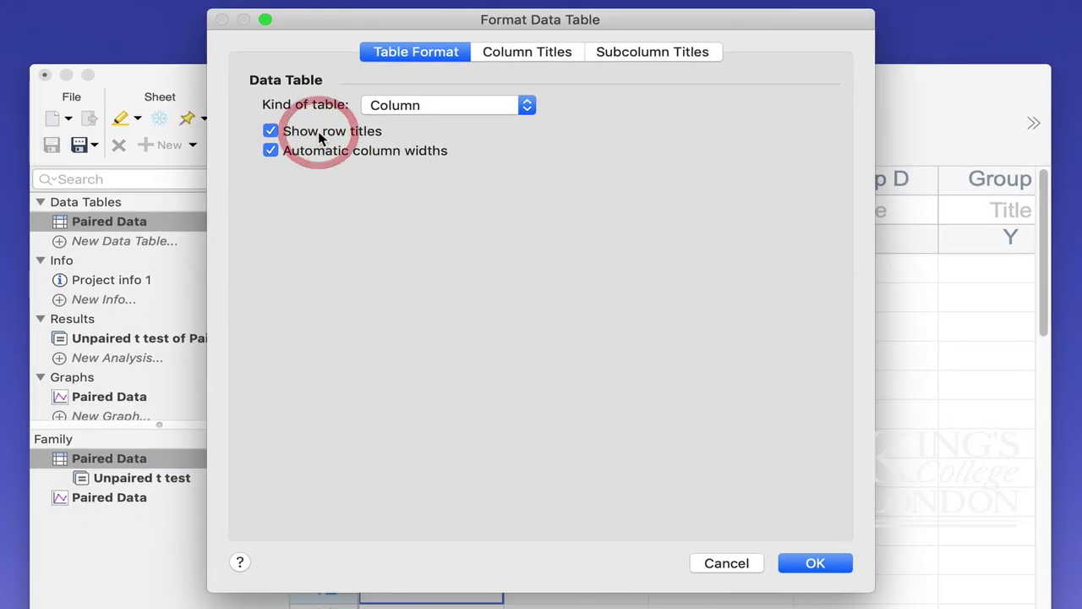
left_click(815, 560)
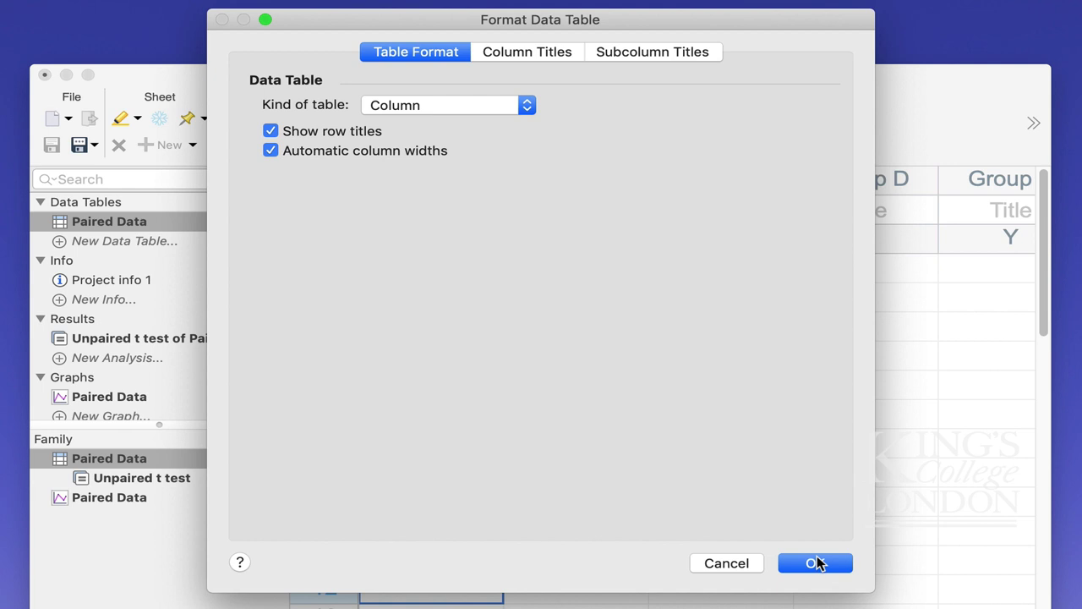
- Enter row titles S1, S2, S3, S4, S5 and S6 for the six subject rows
left_click(436, 275)
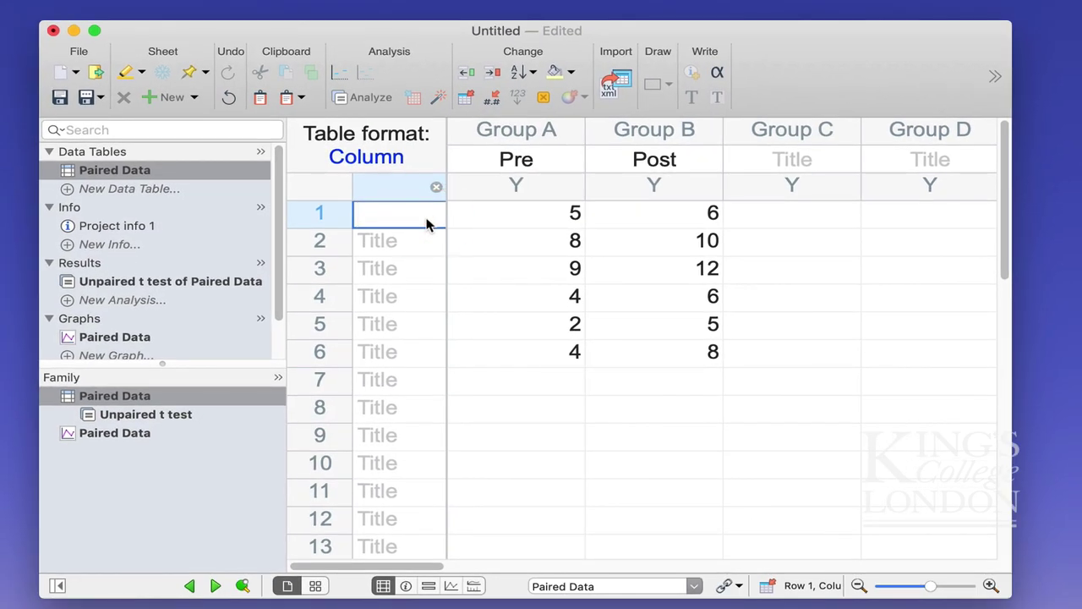
type("S1")
key("Return")
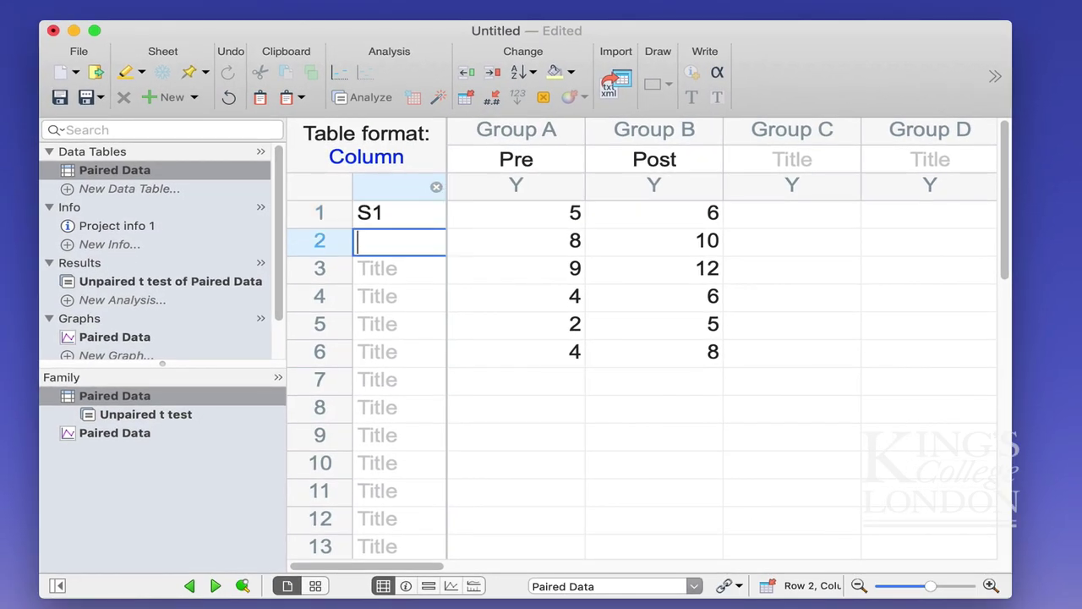
type("S2")
key("Return")
type("S3")
key("Return")
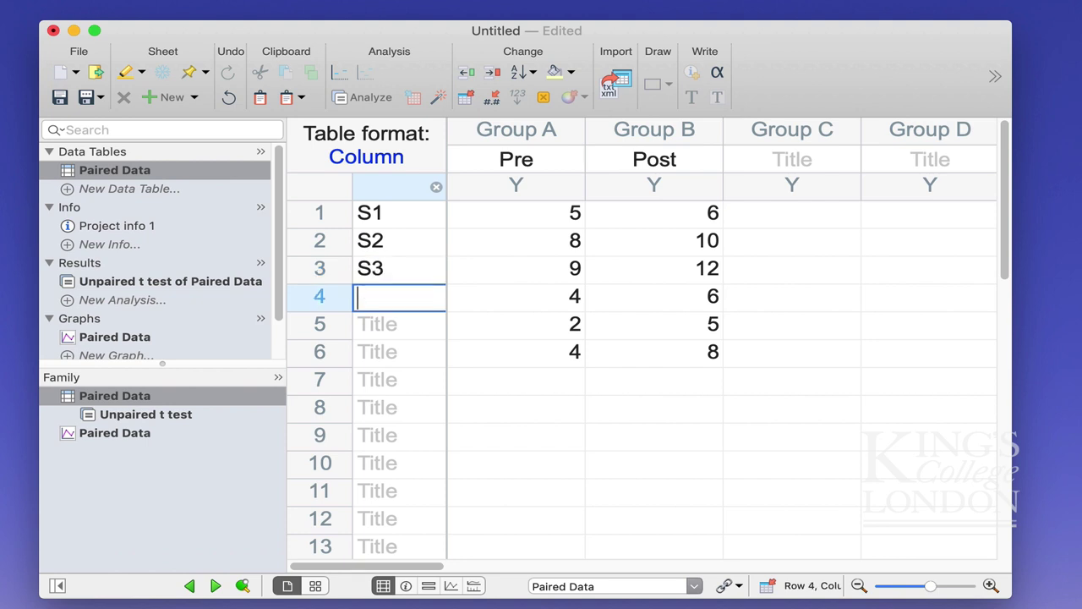
type("S4")
key("Return")
type("S")
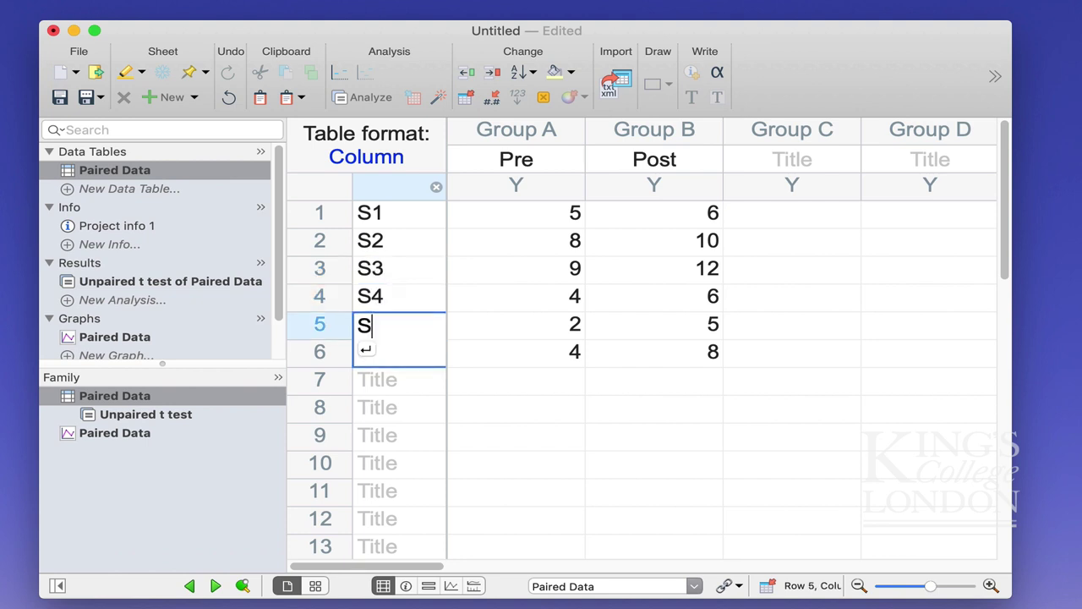
type("5")
key("Return")
type("S6")
key("Return")
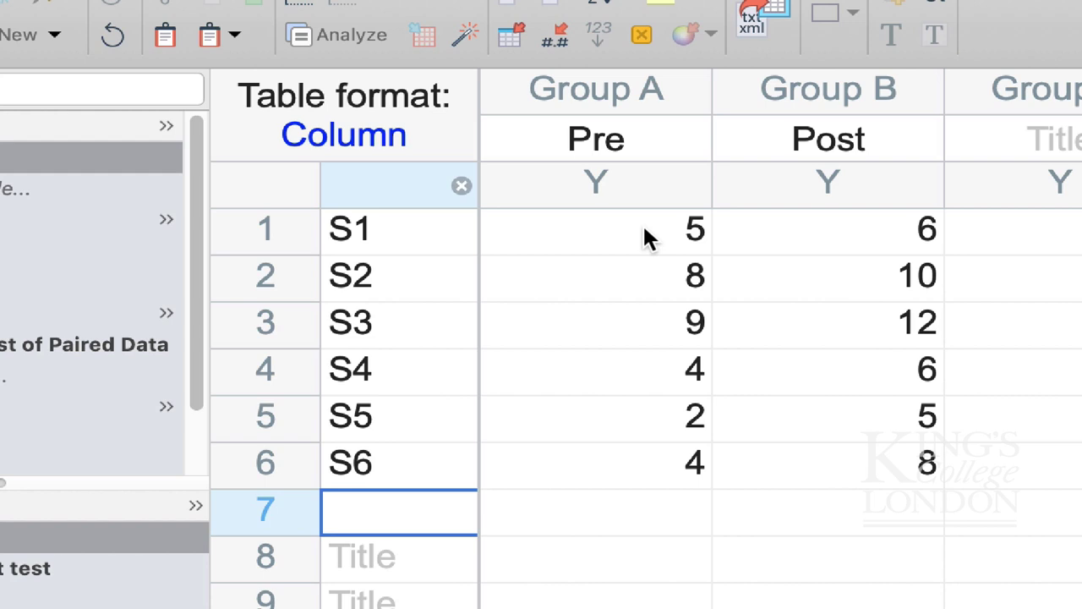
left_click(648, 230)
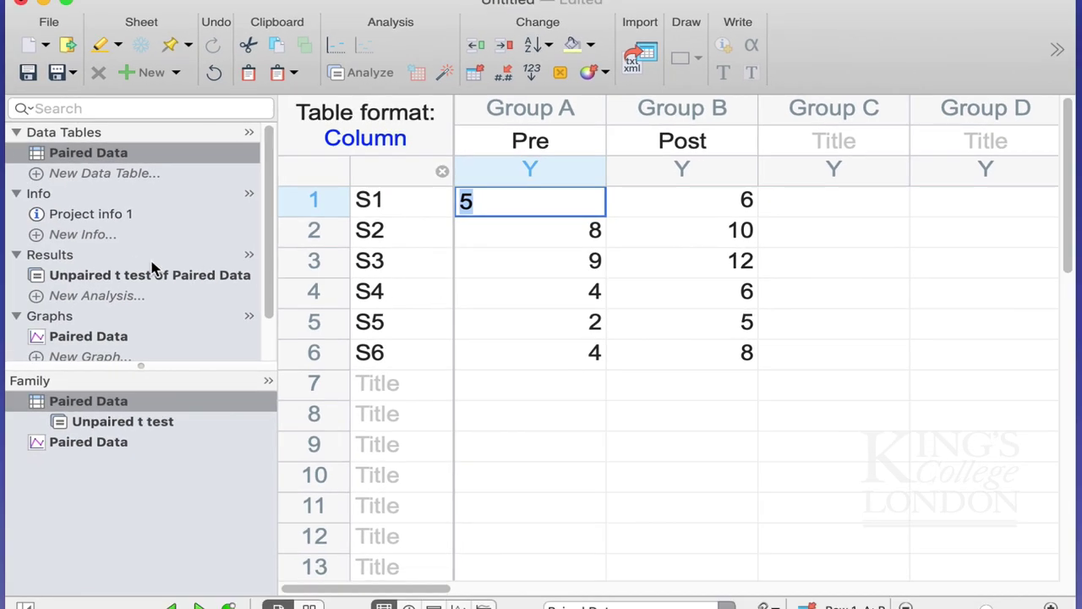
- Show the Unpaired t test of Paired Data results, with P = 0.1381, not significant
left_click(103, 336)
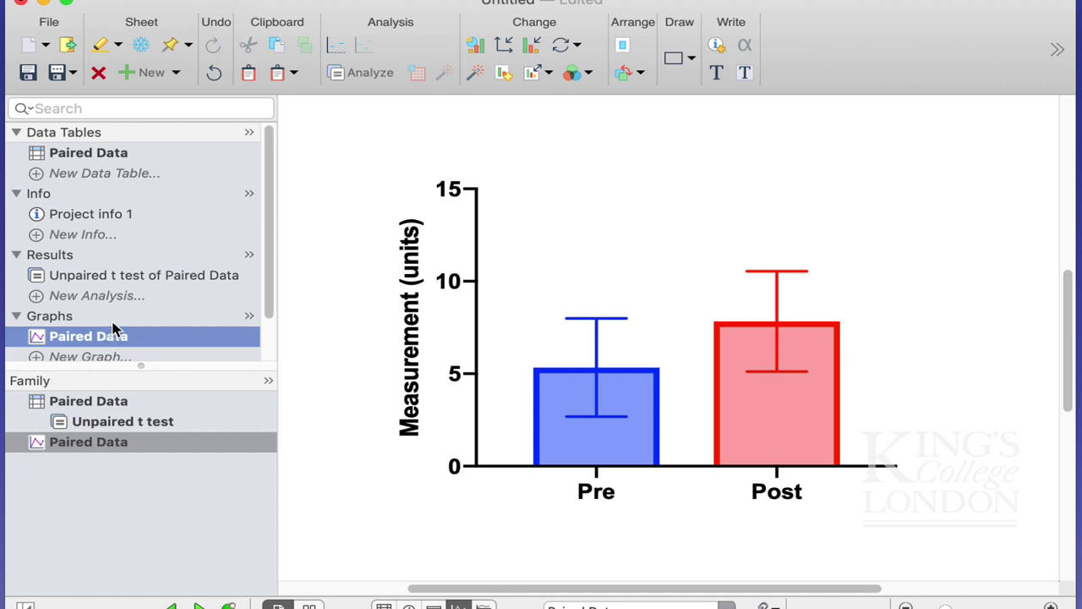
left_click(131, 276)
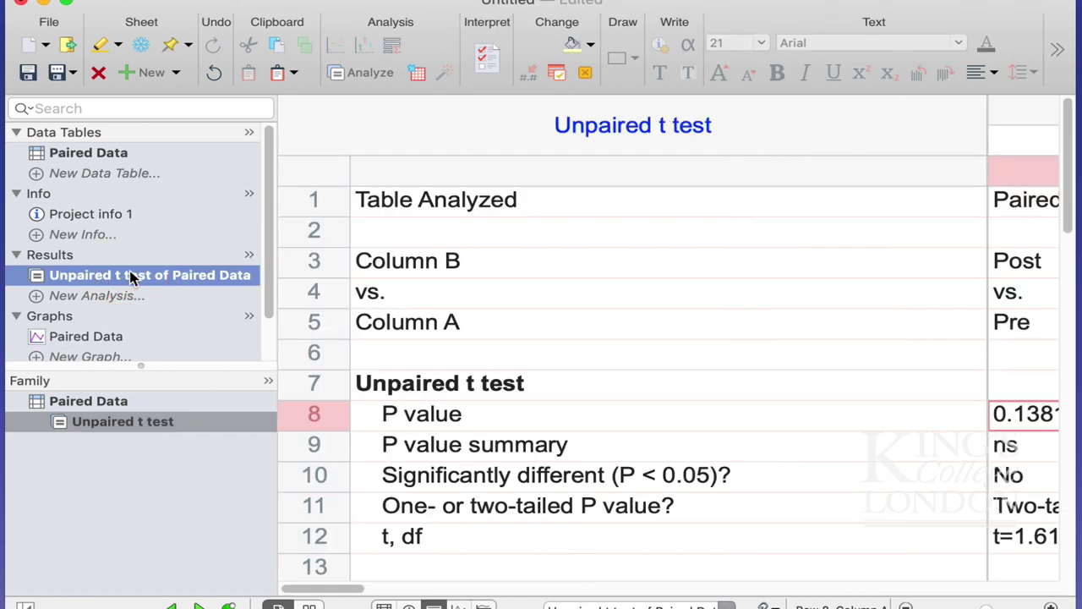
left_click_drag(985, 109, 787, 109)
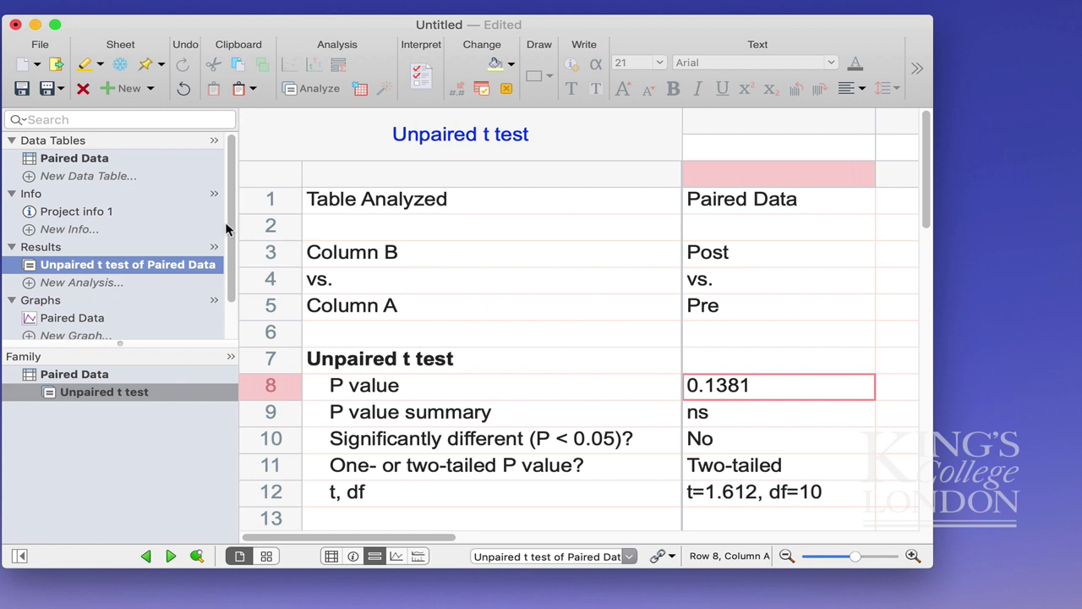
- Start a new analysis of the Paired Data table from the Analyze dialog
left_click(93, 163)
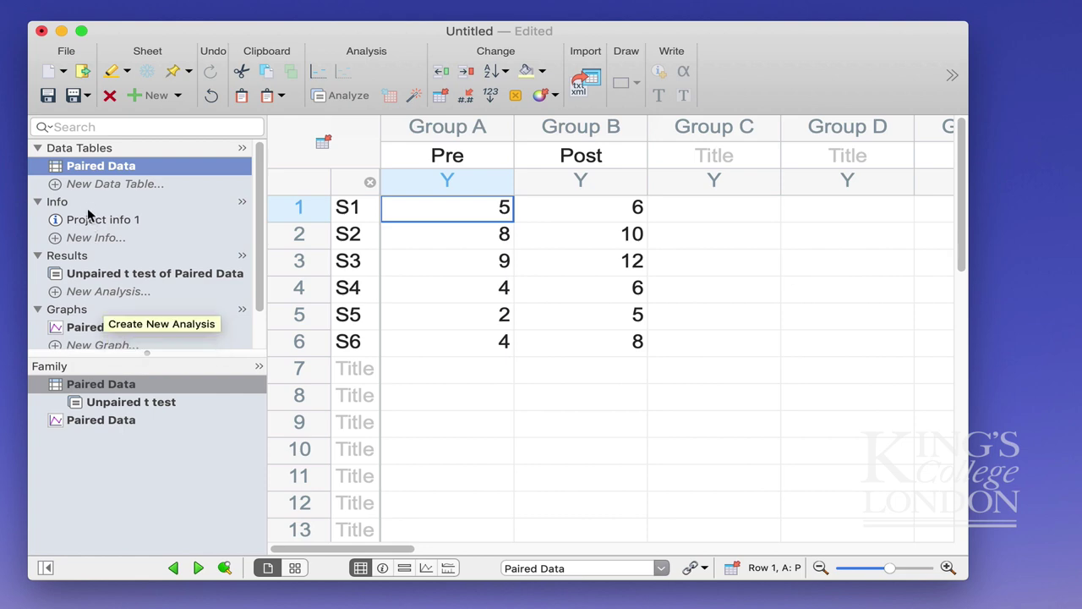
left_click(342, 96)
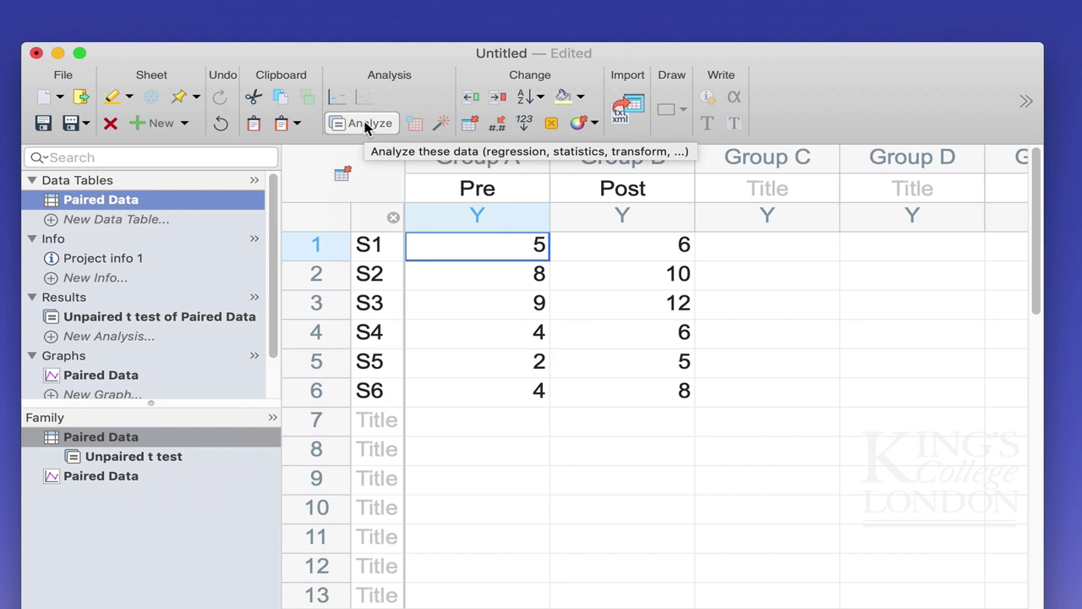
left_click(344, 97)
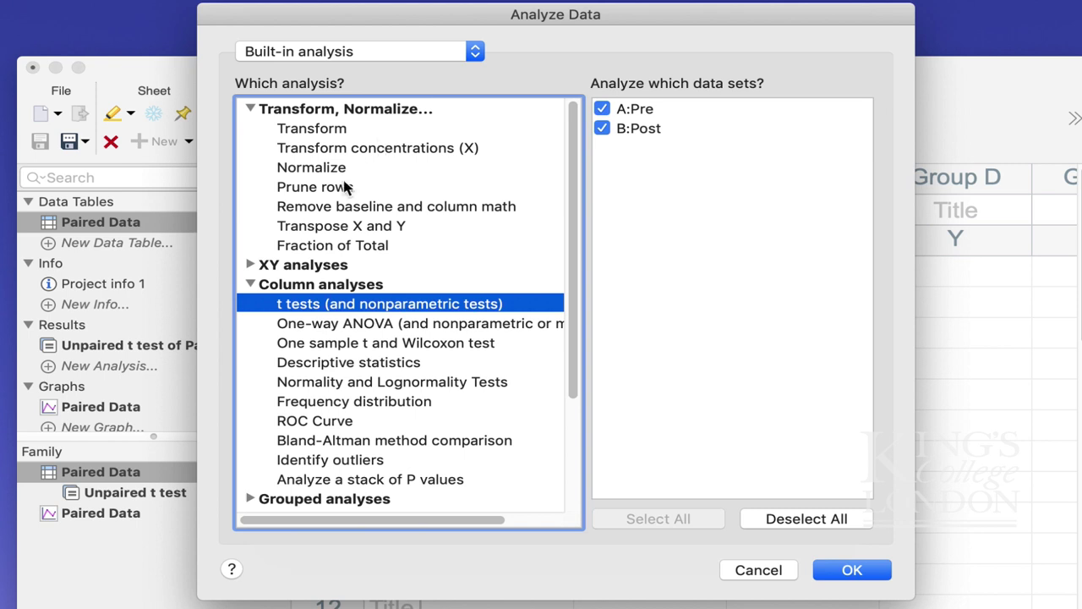
- Choose the t tests column analysis for A:Pre and B:Post and confirm
left_click(336, 309)
left_click(849, 571)
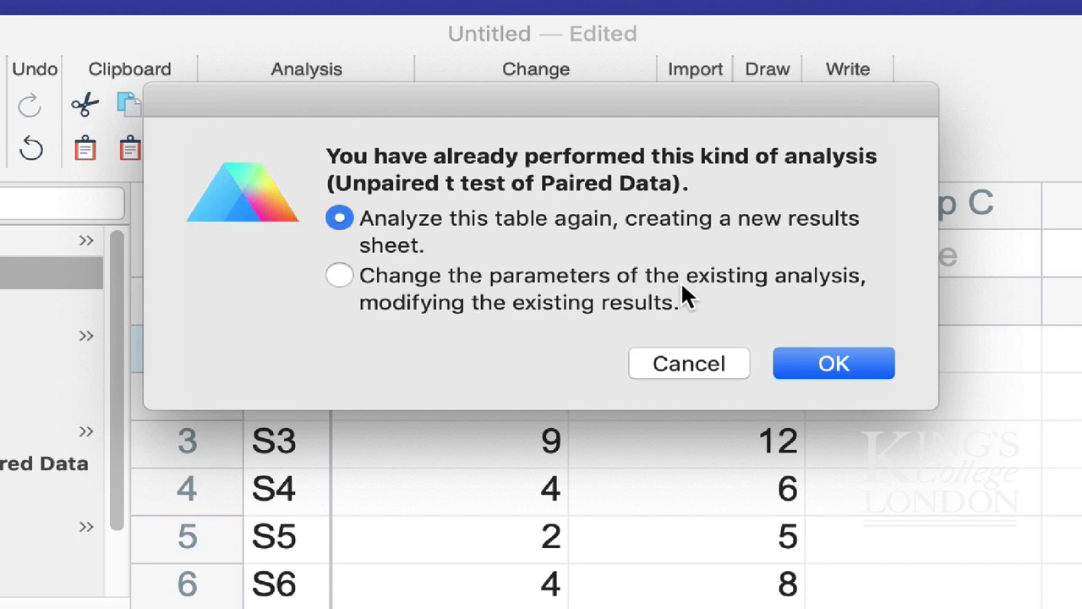
- Analyze the table again with a paired design and paired t test, giving P = 0.0021
left_click(819, 359)
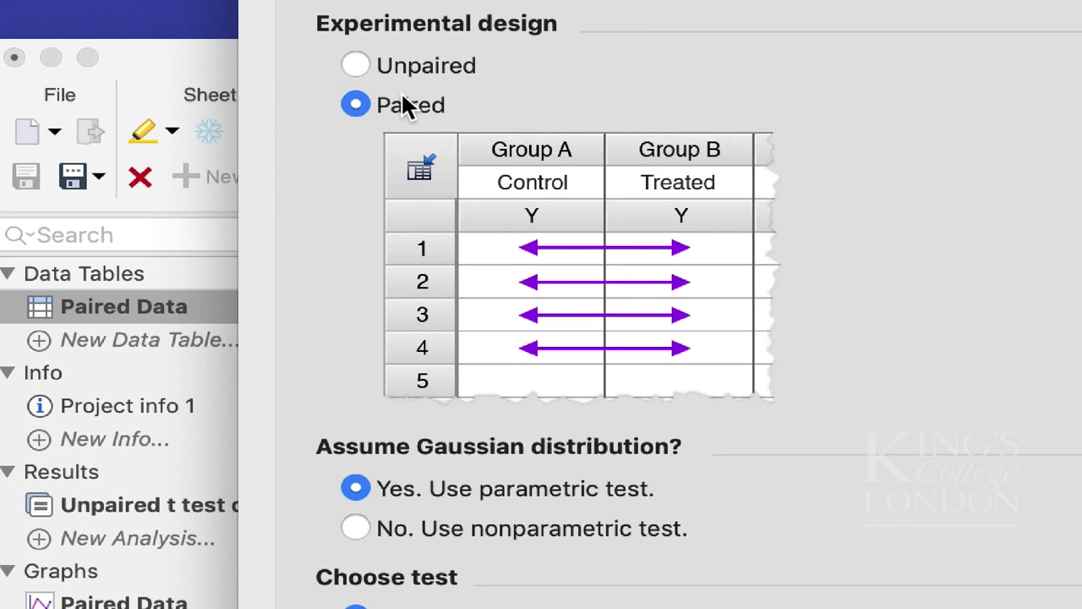
left_click(402, 66)
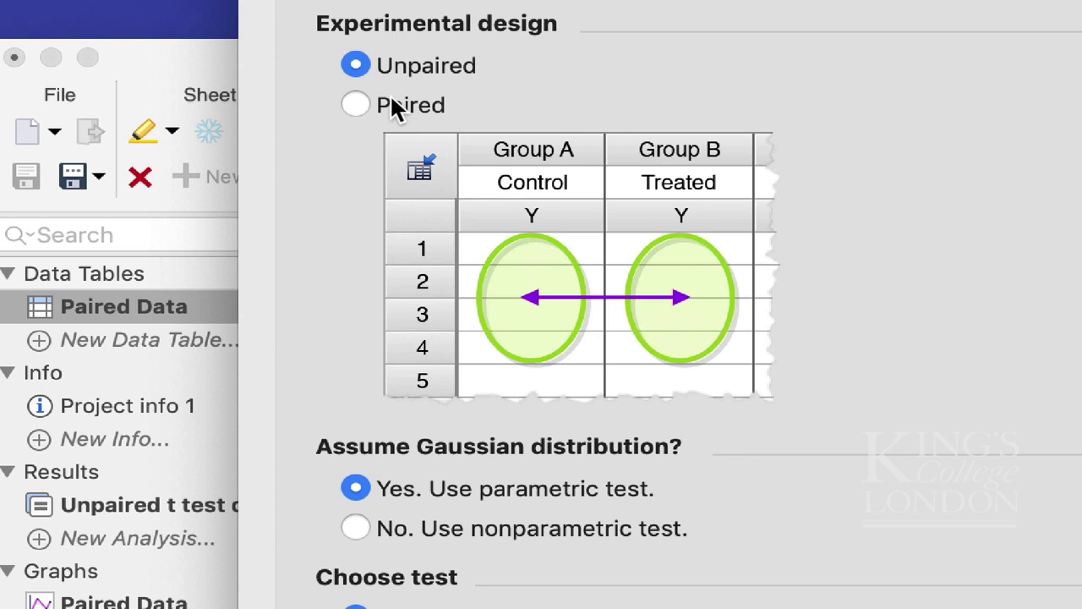
left_click(355, 105)
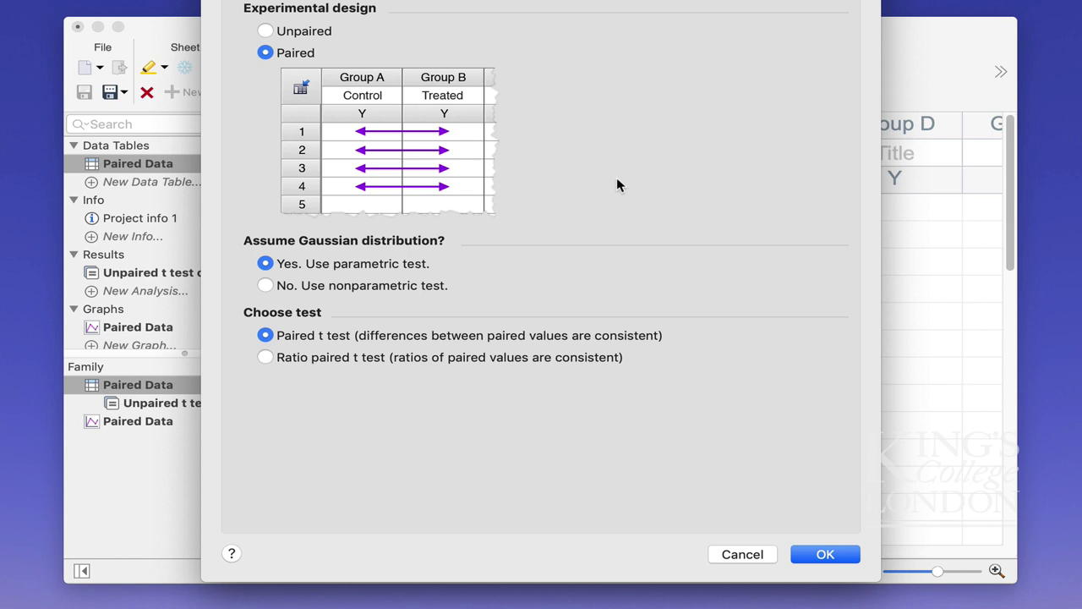
left_click(826, 553)
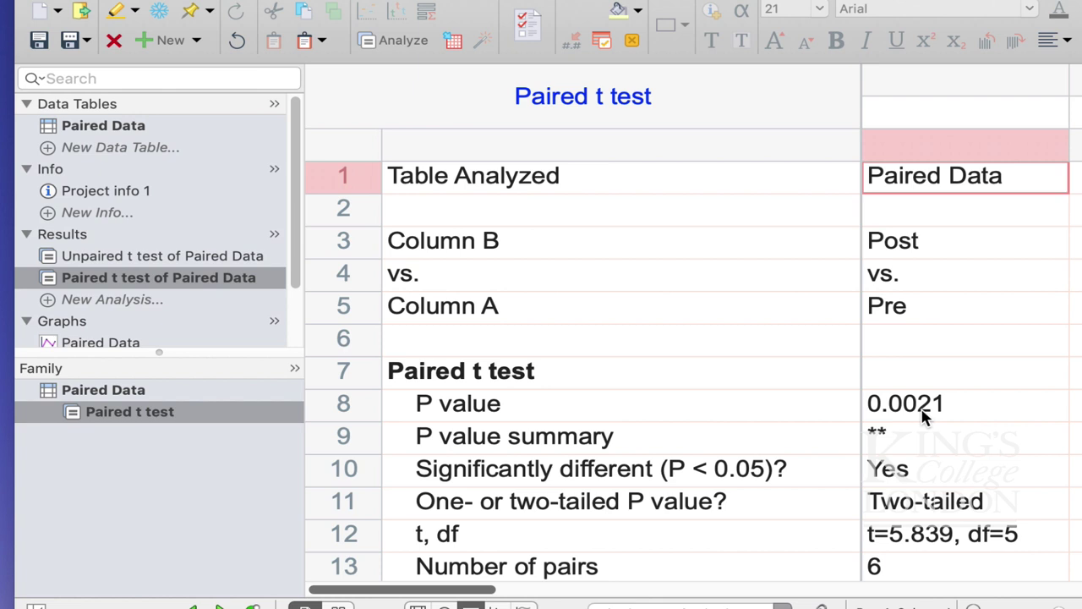
left_click(237, 262)
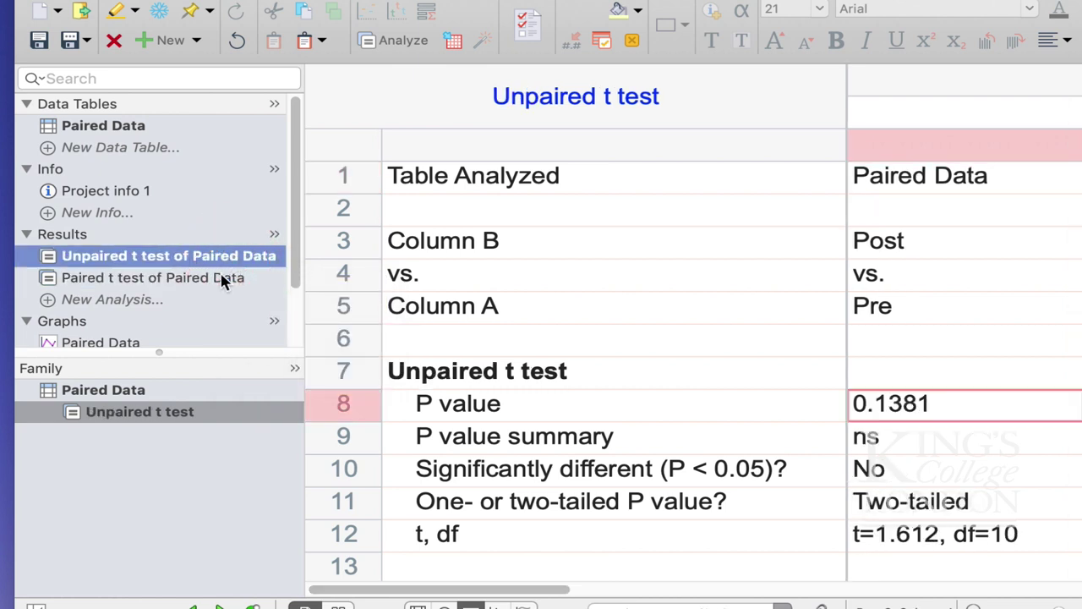
left_click(224, 282)
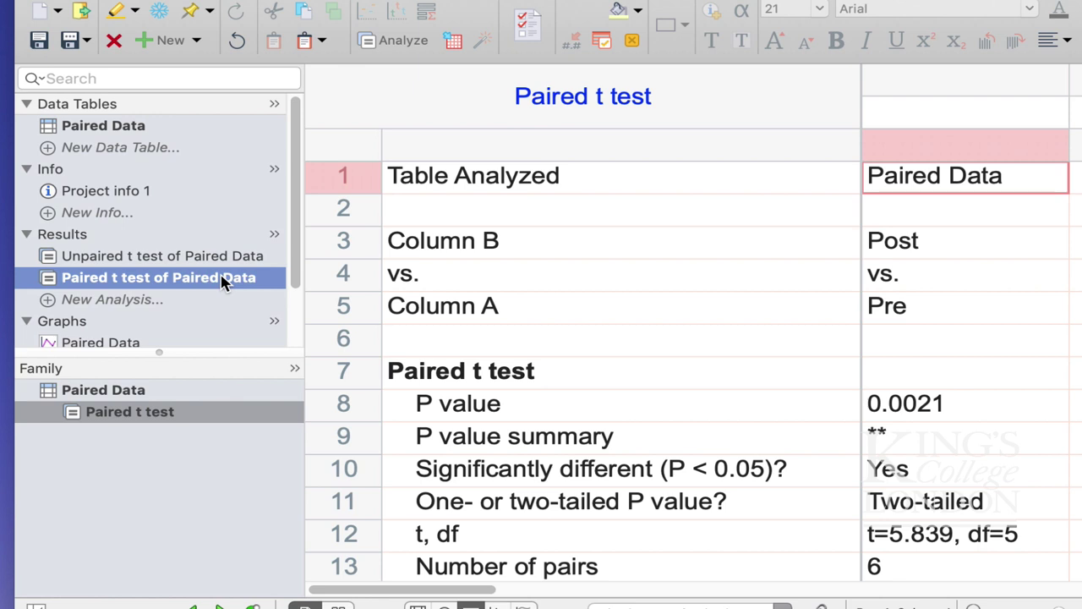